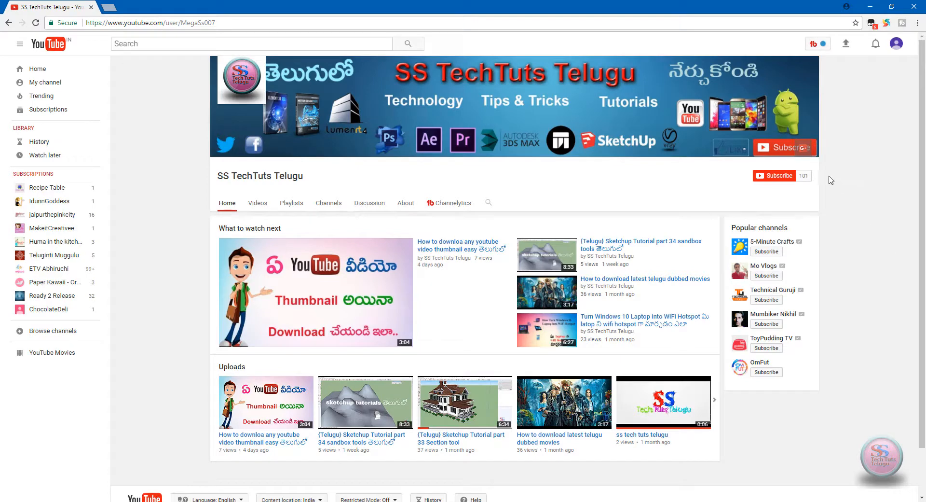
Step: Subscribe to the SS TechTuts Telugu channel and enable sending all notifications for it
{"action": "left_click", "coordinate": [777, 177]}
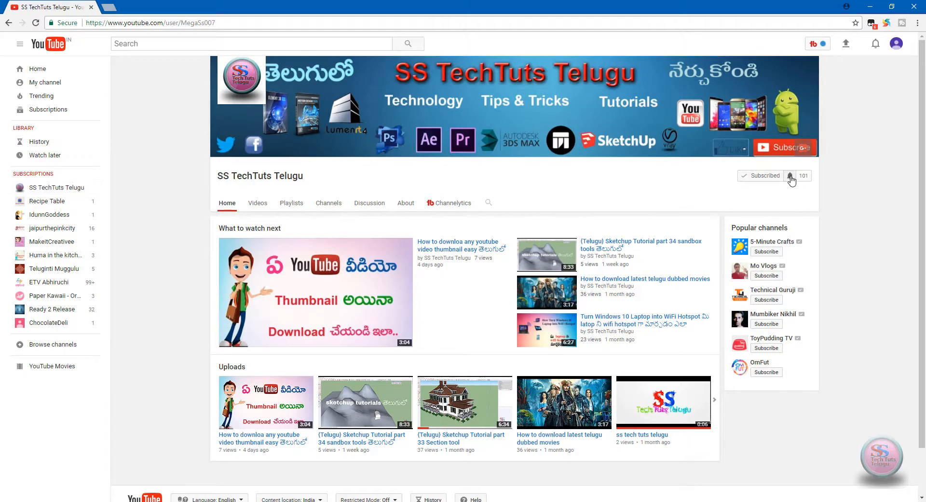
{"action": "left_click", "coordinate": [790, 177]}
{"action": "left_click", "coordinate": [388, 244]}
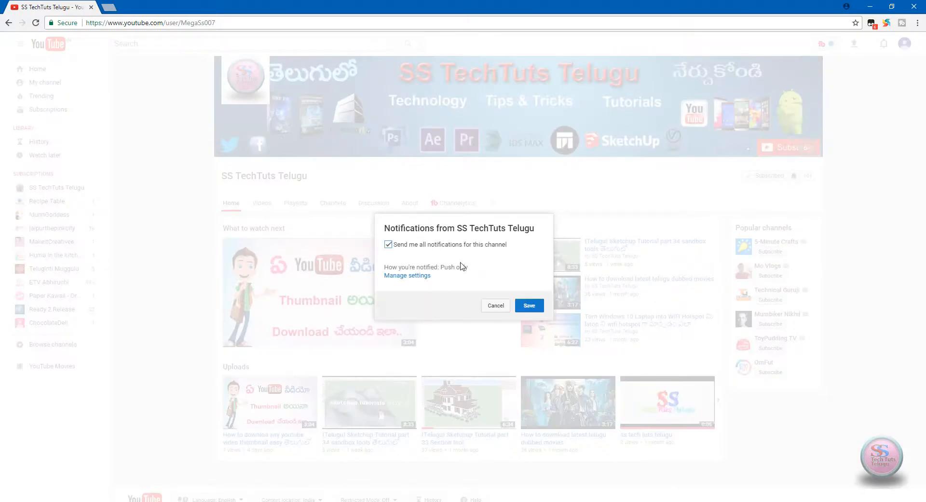
{"action": "left_click", "coordinate": [530, 305]}
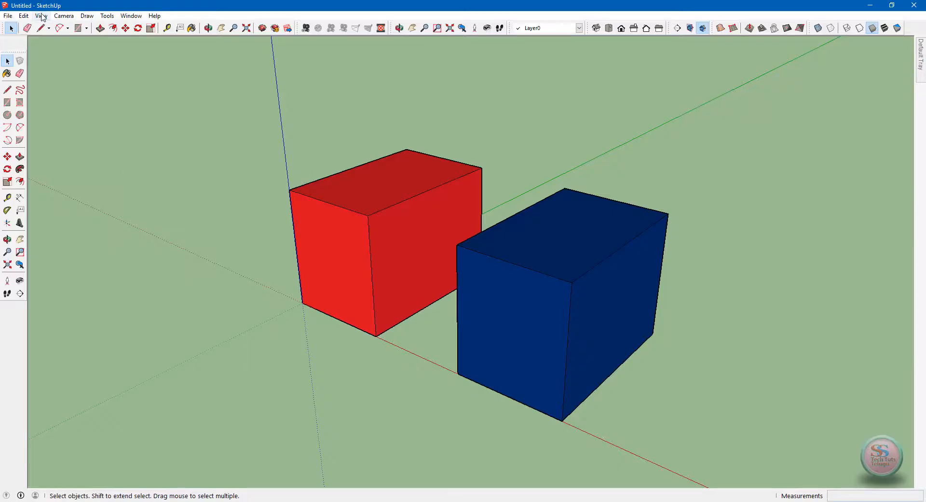
Step: In SketchUp, display the Solid Tools toolbar and place it floating clear of the two boxes
{"action": "left_click", "coordinate": [41, 15]}
{"action": "left_click", "coordinate": [50, 27]}
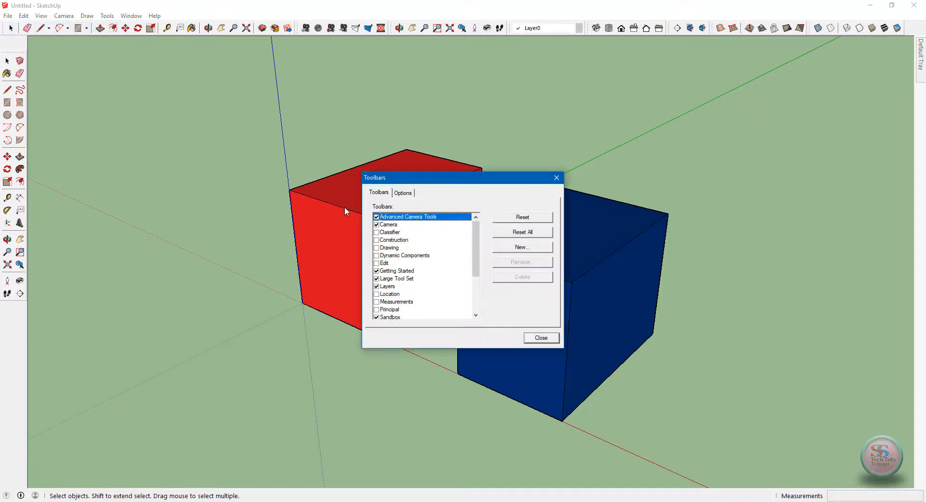
{"action": "left_click_drag", "start_coordinate": [477, 248], "coordinate": [444, 282]}
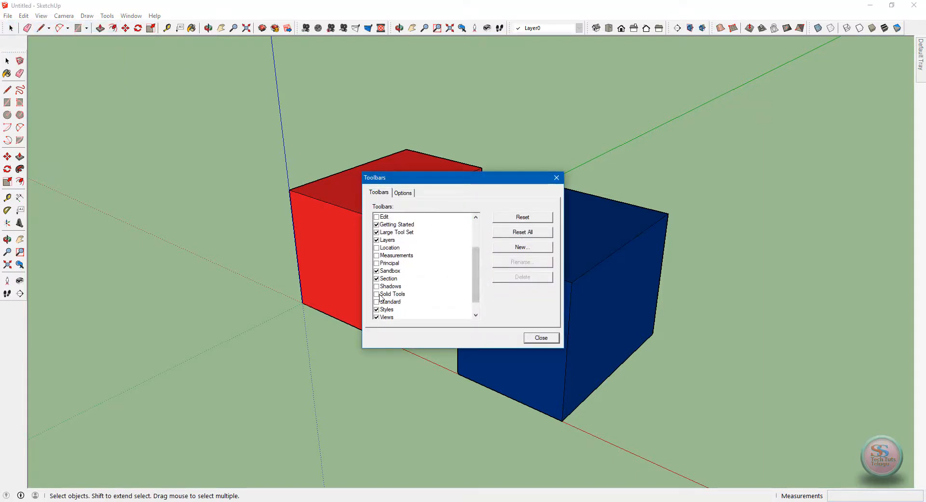
{"action": "left_click", "coordinate": [377, 293]}
{"action": "left_click", "coordinate": [537, 337]}
{"action": "left_click_drag", "start_coordinate": [654, 96], "coordinate": [817, 65]}
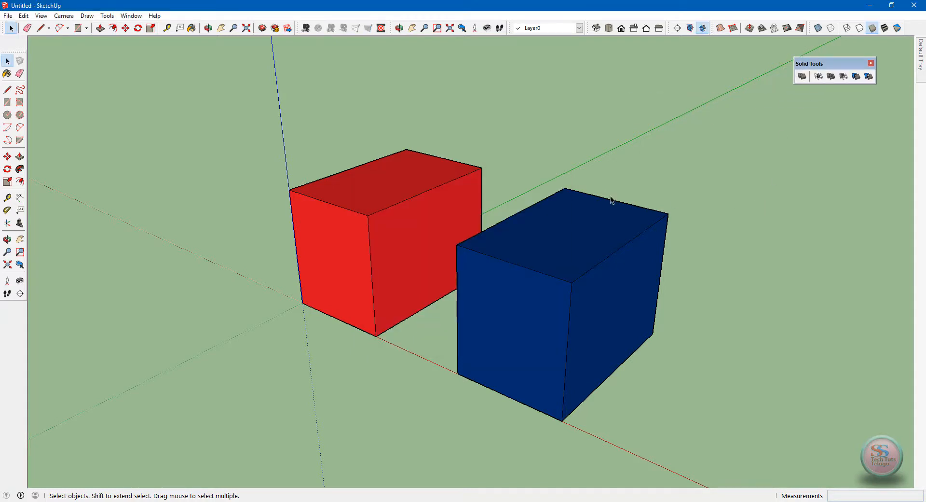
Step: Move the blue box about 5' 3 3/8" so that it partly overlaps the red box's upper portion
{"action": "key", "text": "o"}
{"action": "left_click_drag", "start_coordinate": [436, 217], "coordinate": [467, 244]}
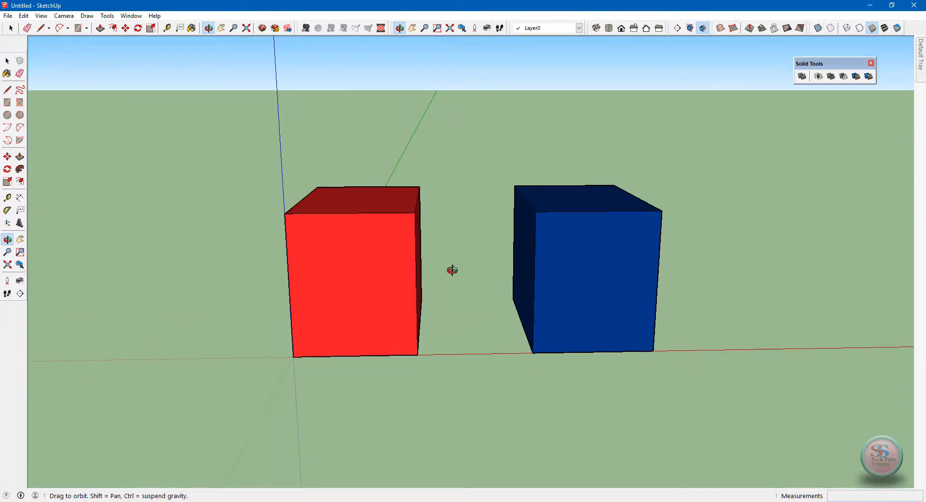
{"action": "left_click_drag", "start_coordinate": [480, 302], "coordinate": [299, 309]}
{"action": "left_click_drag", "start_coordinate": [820, 63], "coordinate": [813, 66]}
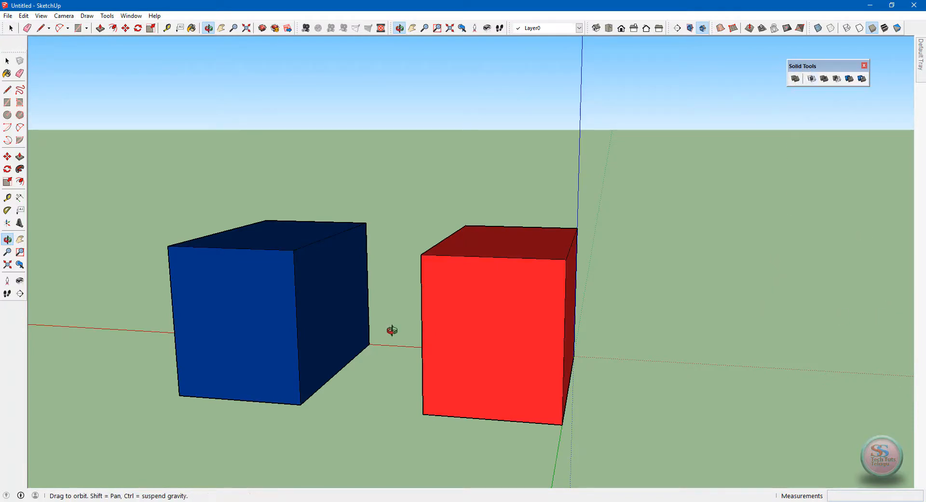
{"action": "key", "text": "m"}
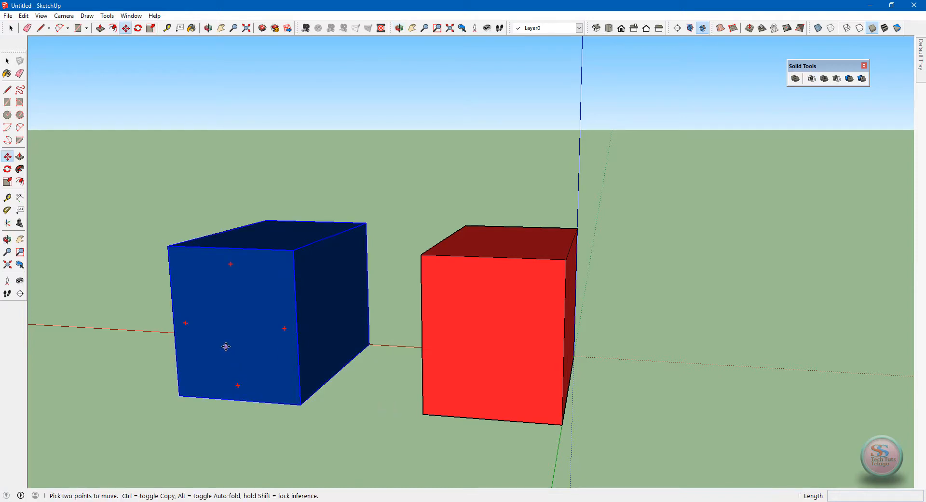
{"action": "left_click", "coordinate": [226, 349]}
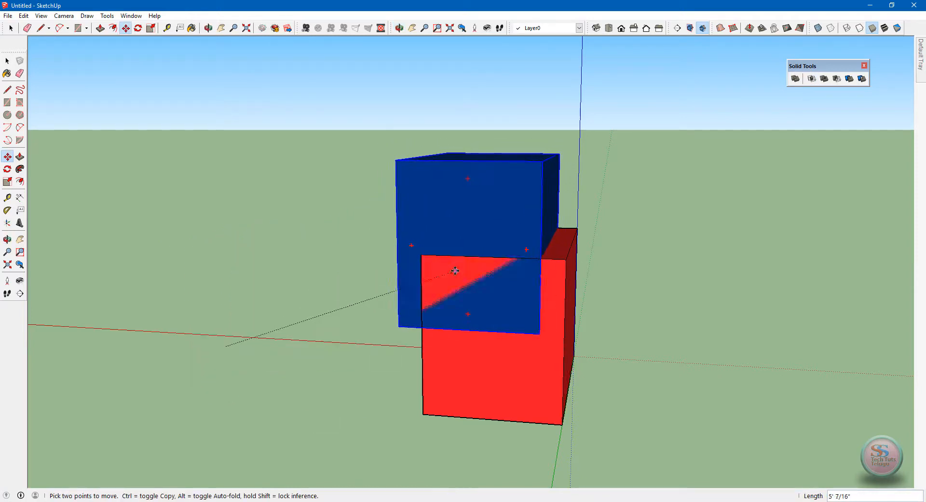
{"action": "left_click", "coordinate": [463, 239]}
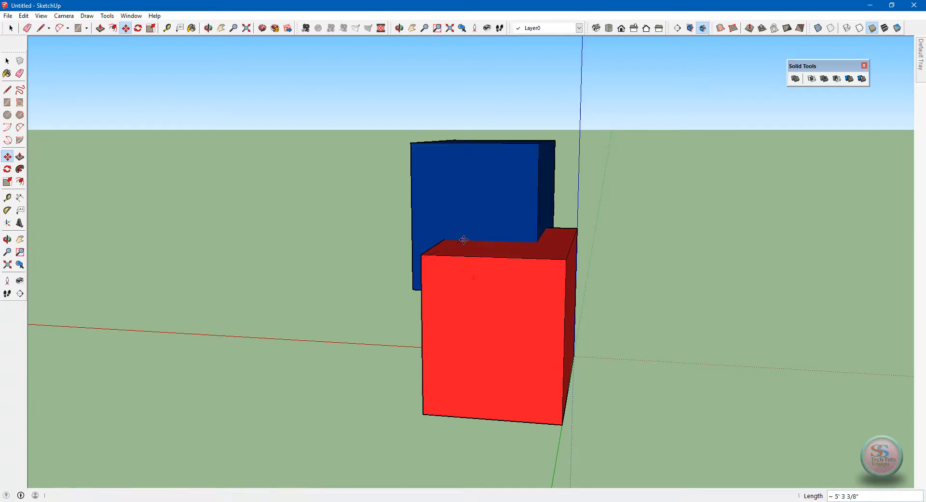
Step: Merge the blue box and the red box with Outer Shell, inspect the merged solid and undo the operation
{"action": "key", "text": "o"}
{"action": "left_click_drag", "start_coordinate": [540, 334], "coordinate": [802, 196]}
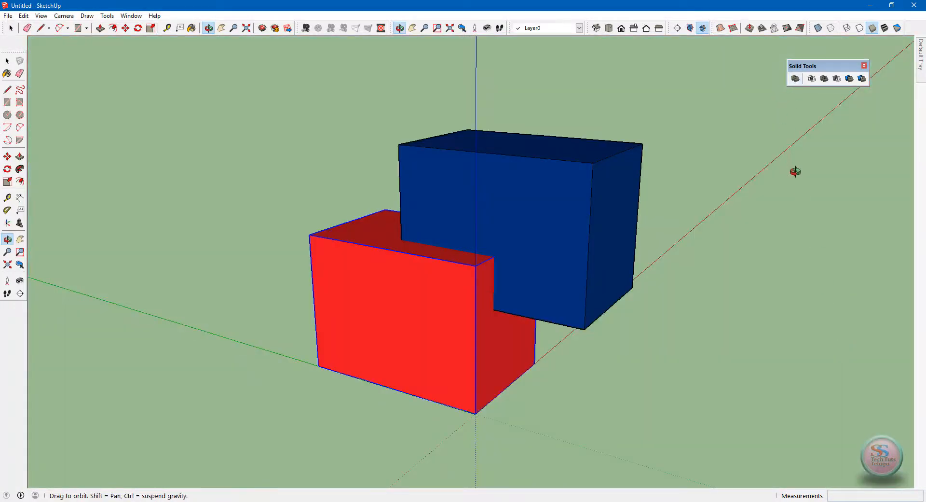
{"action": "key", "text": "space"}
{"action": "left_click", "coordinate": [795, 78]}
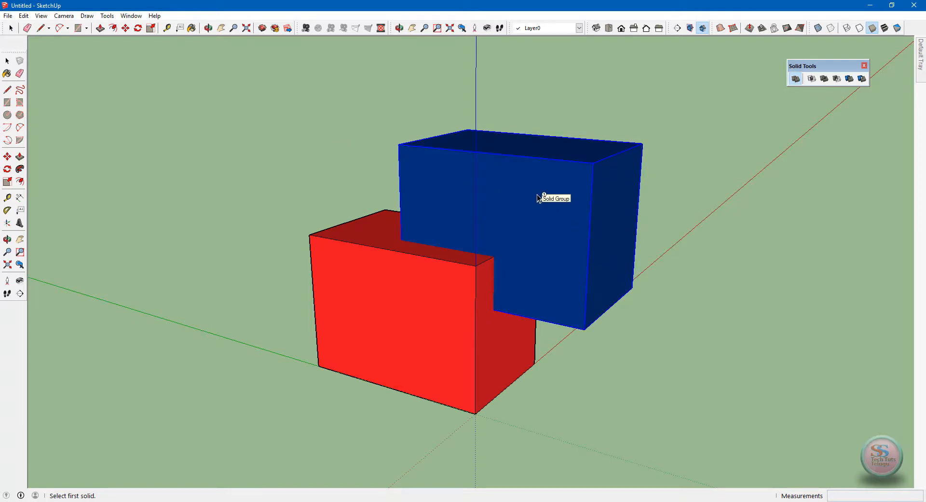
{"action": "left_click", "coordinate": [553, 224]}
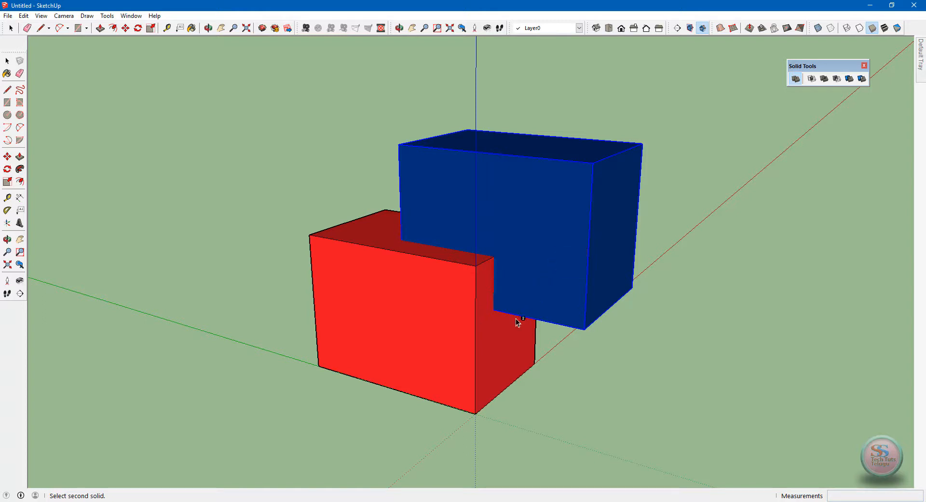
{"action": "left_click", "coordinate": [439, 336]}
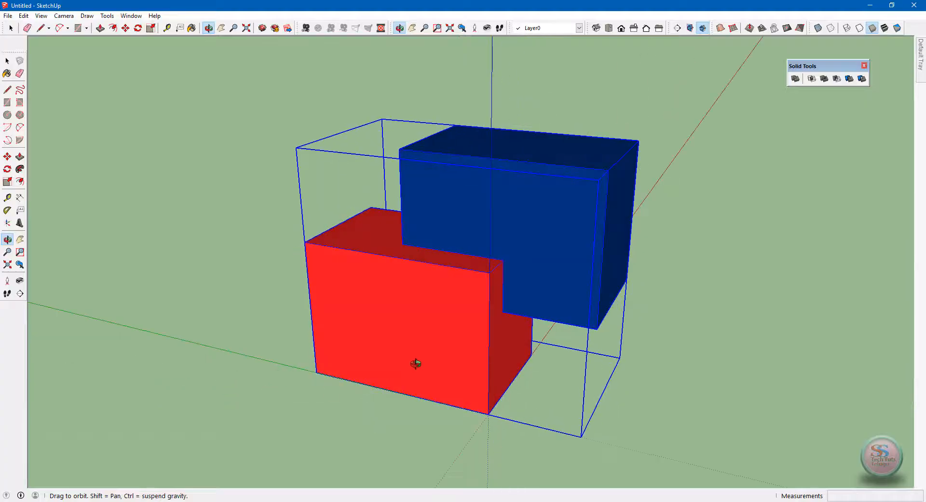
{"action": "left_click_drag", "start_coordinate": [416, 363], "coordinate": [424, 261]}
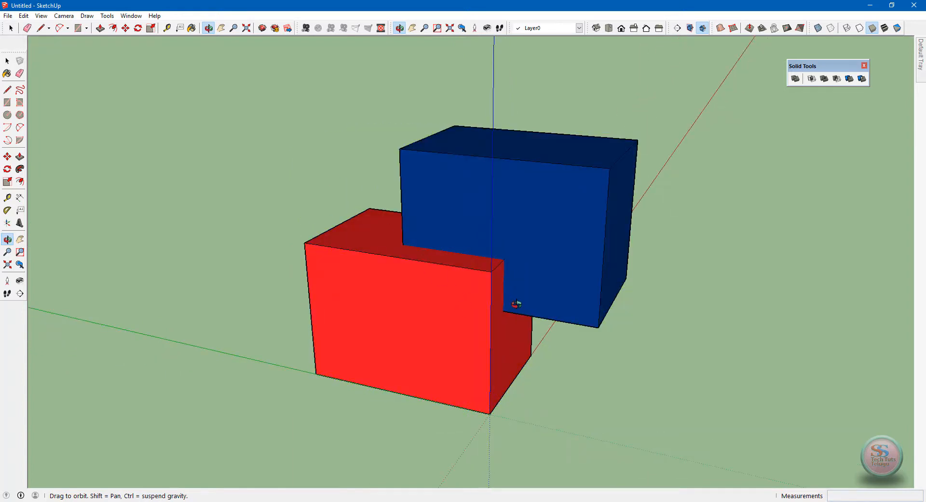
Step: Turn on X-ray display and examine the overlap between the two boxes from several sides
{"action": "key", "text": "space"}
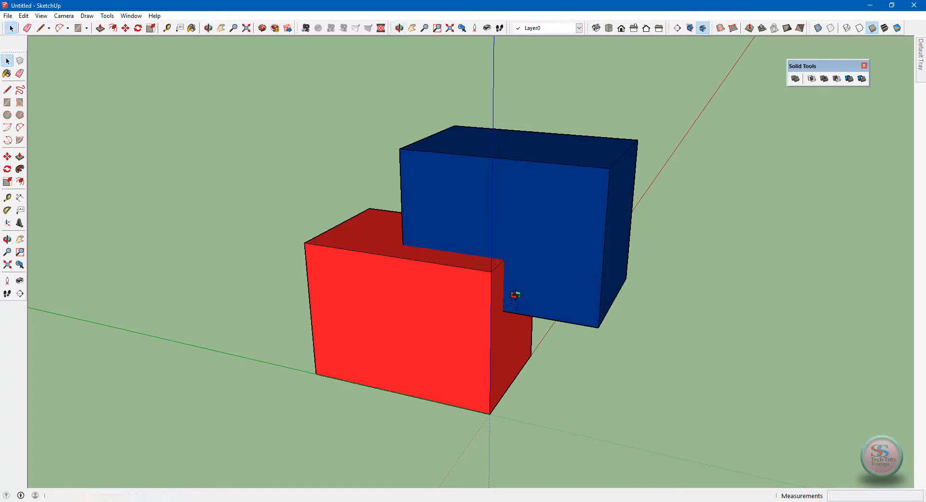
{"action": "left_click", "coordinate": [819, 28]}
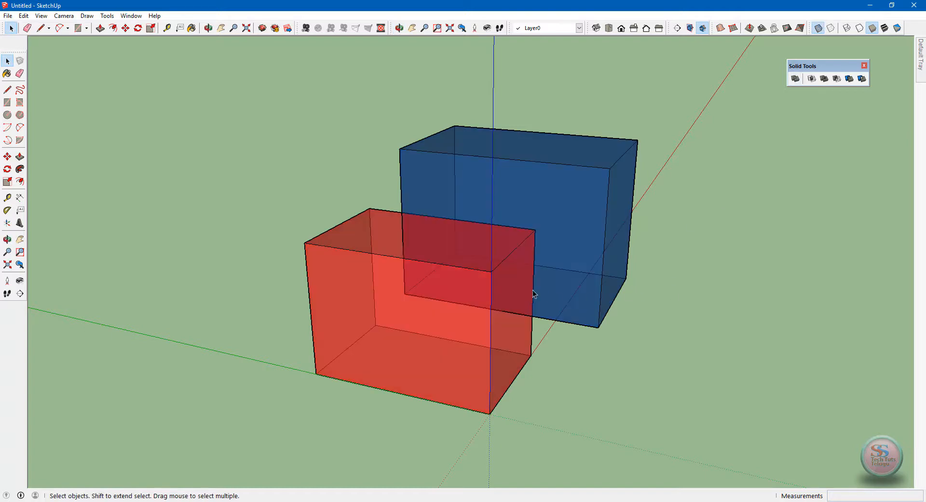
{"action": "middle_click_drag", "start_coordinate": [533, 293], "coordinate": [776, 374]}
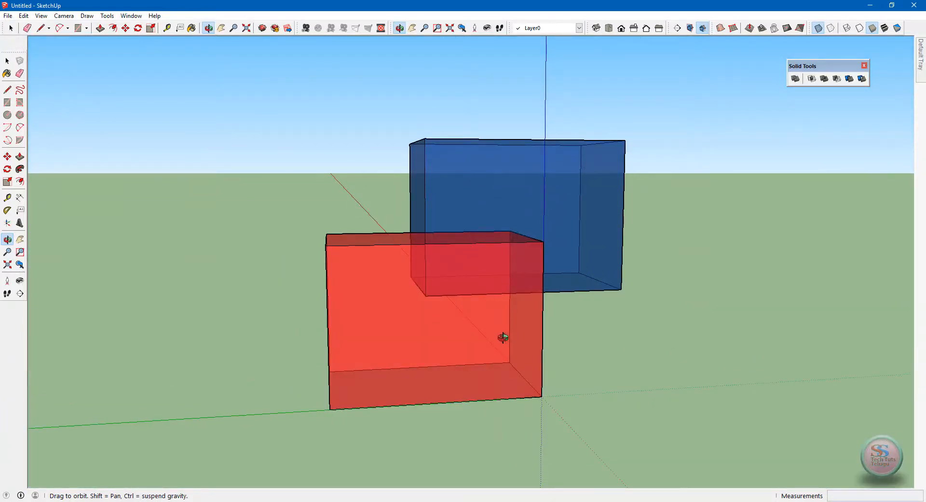
{"action": "middle_click_drag", "start_coordinate": [502, 338], "coordinate": [260, 263]}
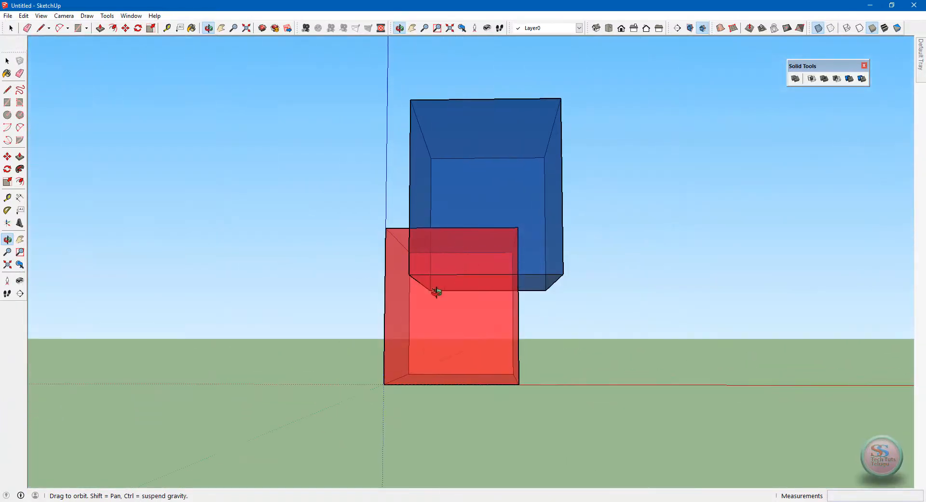
{"action": "left_click_drag", "start_coordinate": [381, 285], "coordinate": [738, 302]}
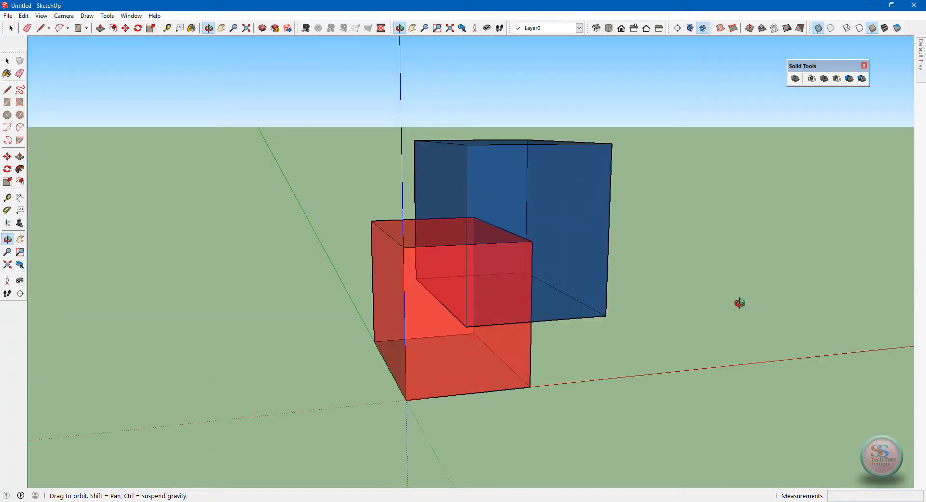
Step: Apply Outer Shell to the blue and red boxes in X-ray display, inspect the interior and undo the merge
{"action": "key", "text": "space"}
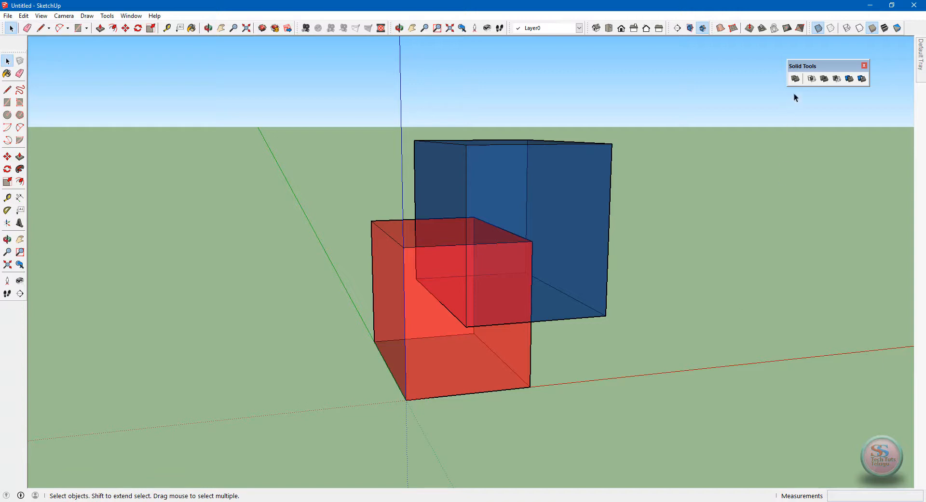
{"action": "left_click", "coordinate": [796, 80]}
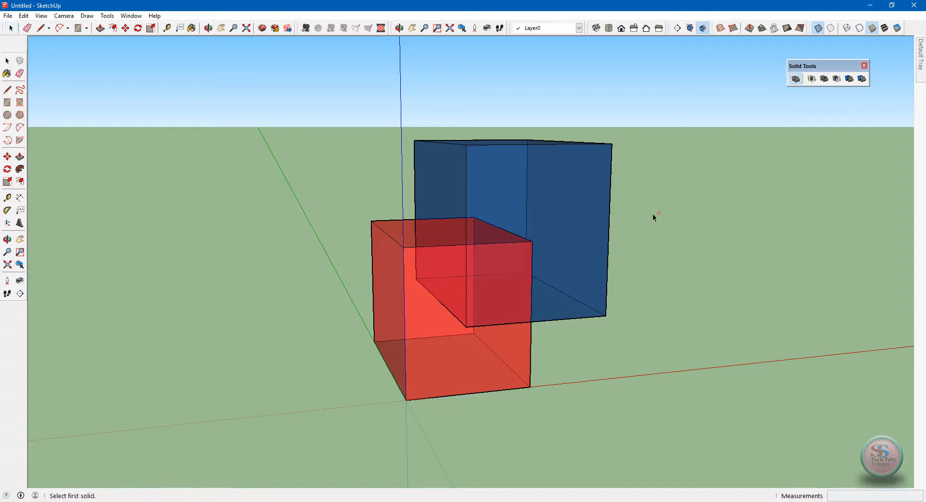
{"action": "left_click", "coordinate": [588, 206]}
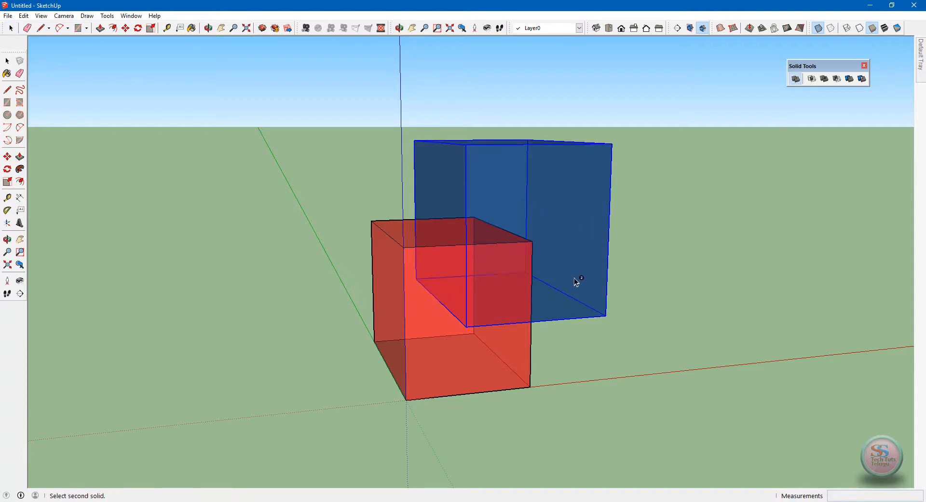
{"action": "left_click", "coordinate": [435, 369]}
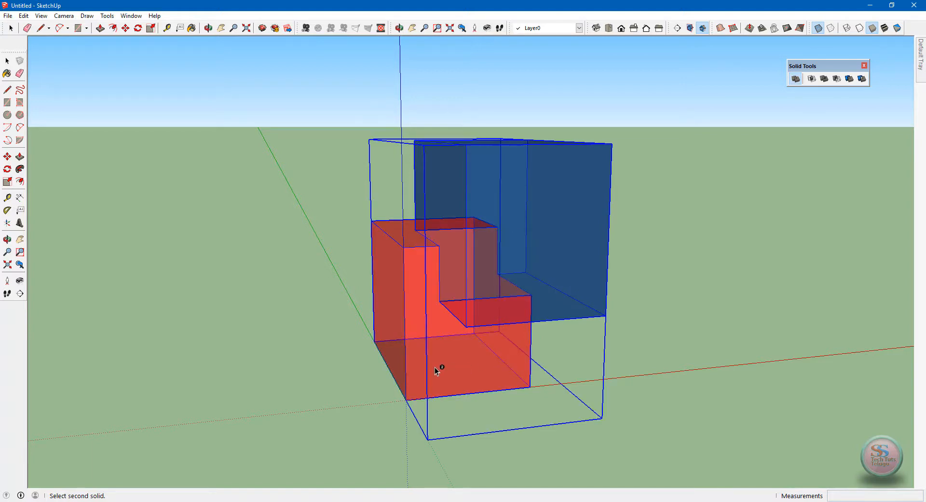
{"action": "key", "text": "o"}
{"action": "left_click_drag", "start_coordinate": [545, 347], "coordinate": [594, 347]}
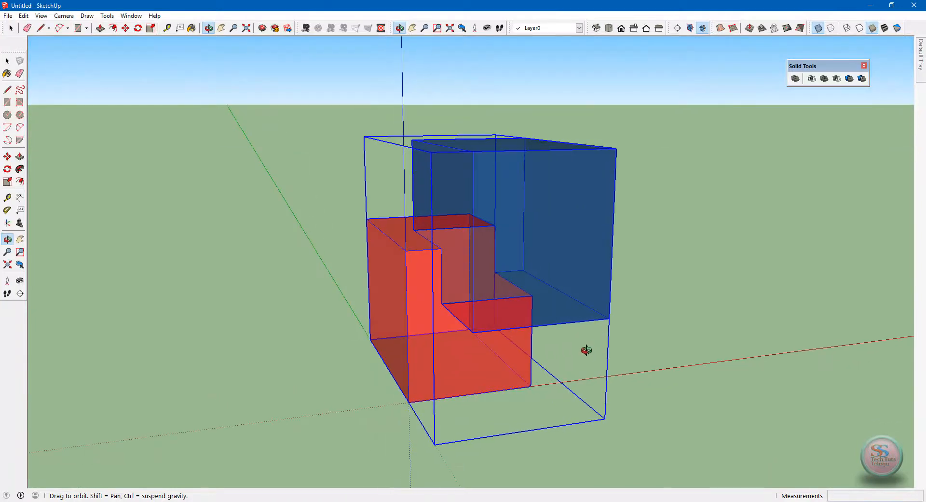
{"action": "key", "text": "space"}
{"action": "left_click", "coordinate": [765, 197]}
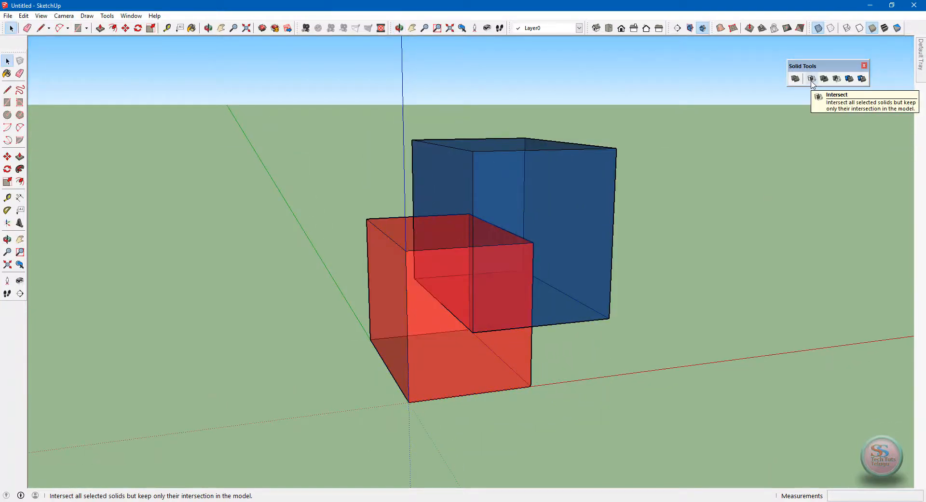
Step: Intersect the blue box with the red box to keep only their shared volume, and undo the operation
{"action": "left_click", "coordinate": [811, 79]}
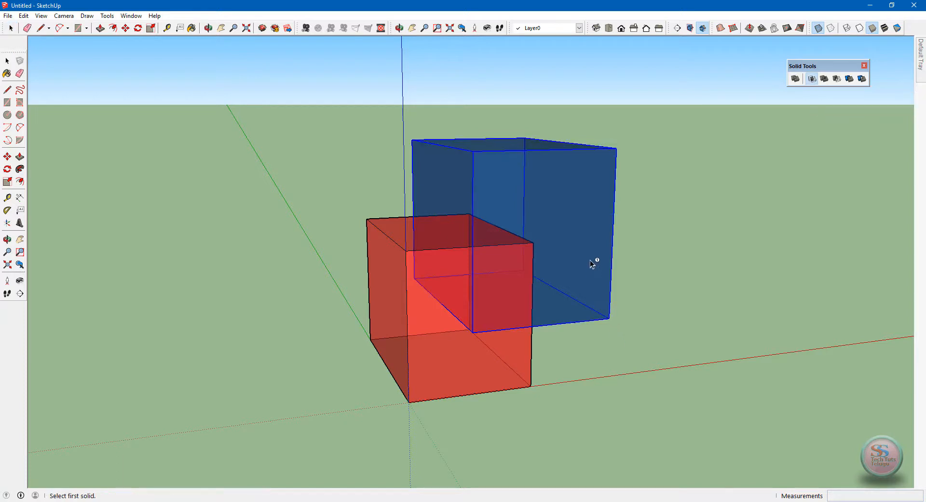
{"action": "left_click", "coordinate": [582, 220]}
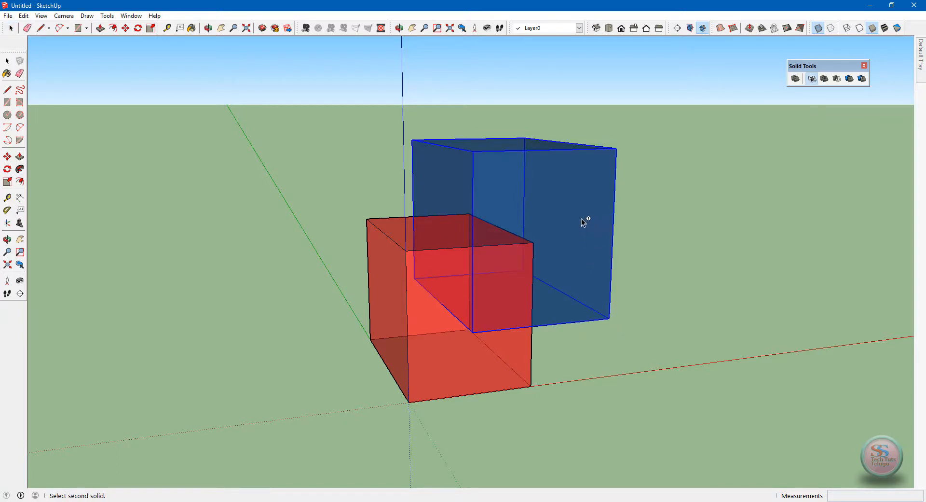
{"action": "left_click", "coordinate": [456, 366]}
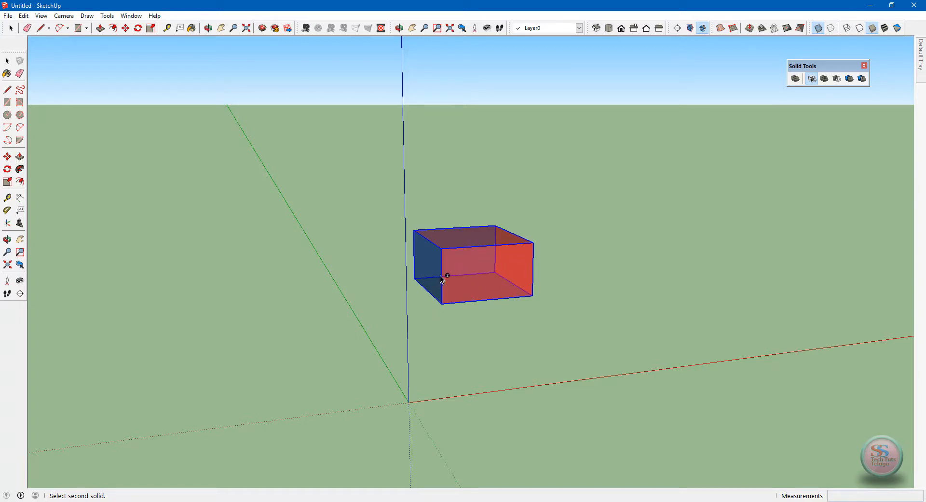
{"action": "key", "text": "ctrl+z"}
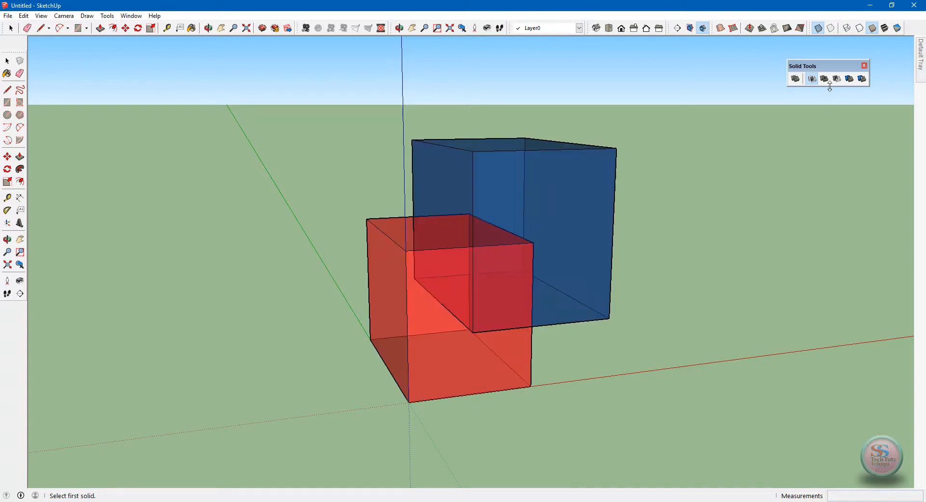
Step: Union the blue box with the red box, inspect the combined solid and undo the operation
{"action": "left_click", "coordinate": [825, 79]}
{"action": "left_click", "coordinate": [580, 196]}
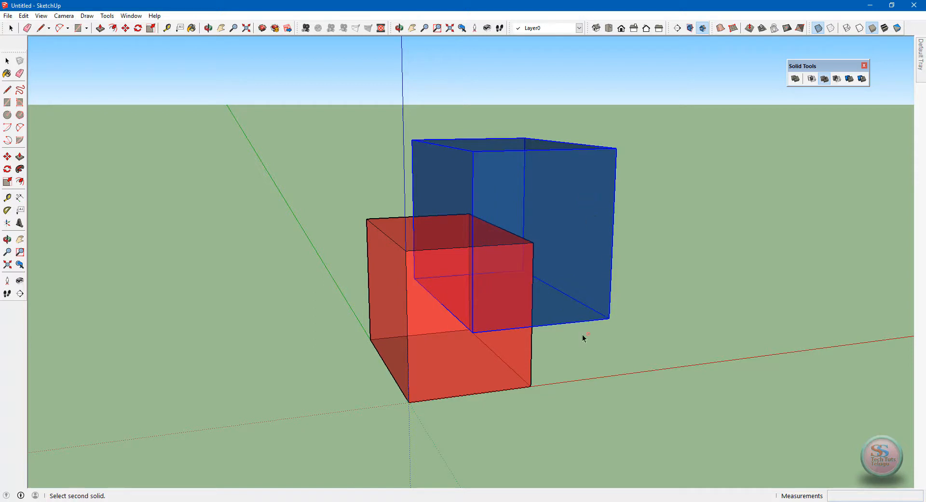
{"action": "left_click", "coordinate": [447, 348]}
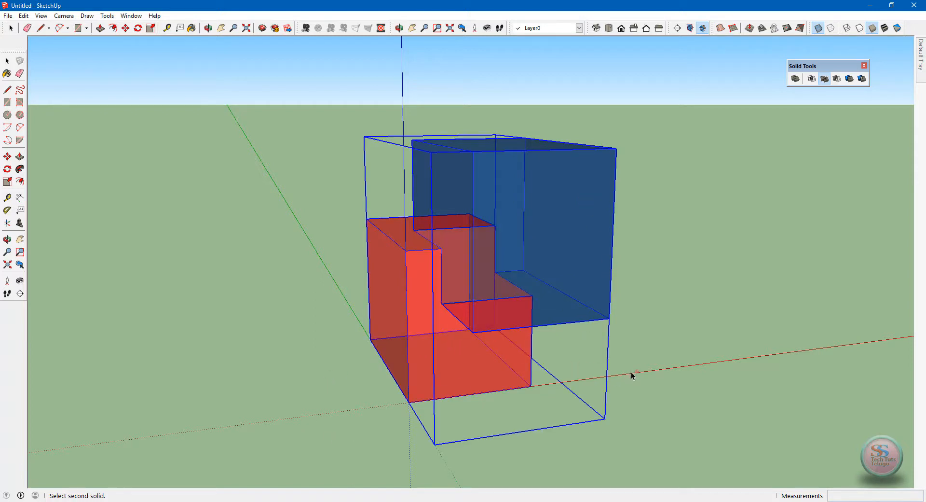
{"action": "middle_click_drag", "start_coordinate": [628, 325], "coordinate": [471, 355]}
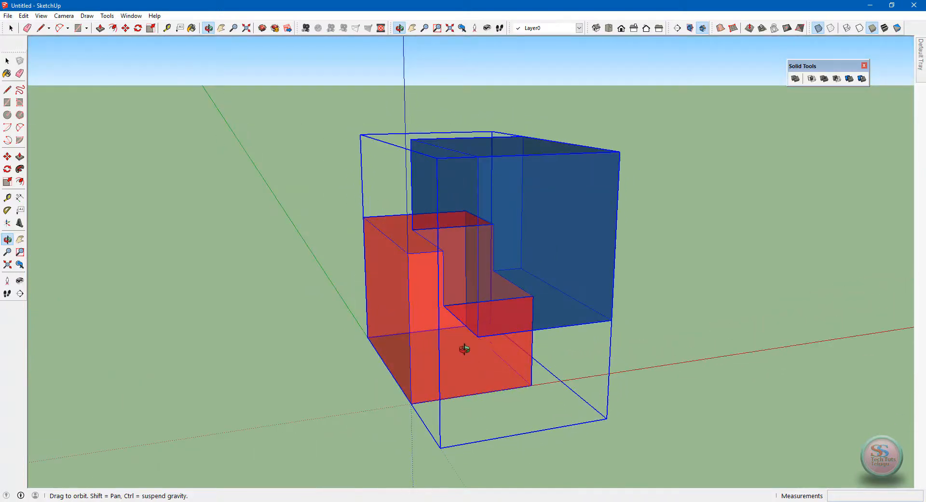
{"action": "key", "text": "ctrl+z"}
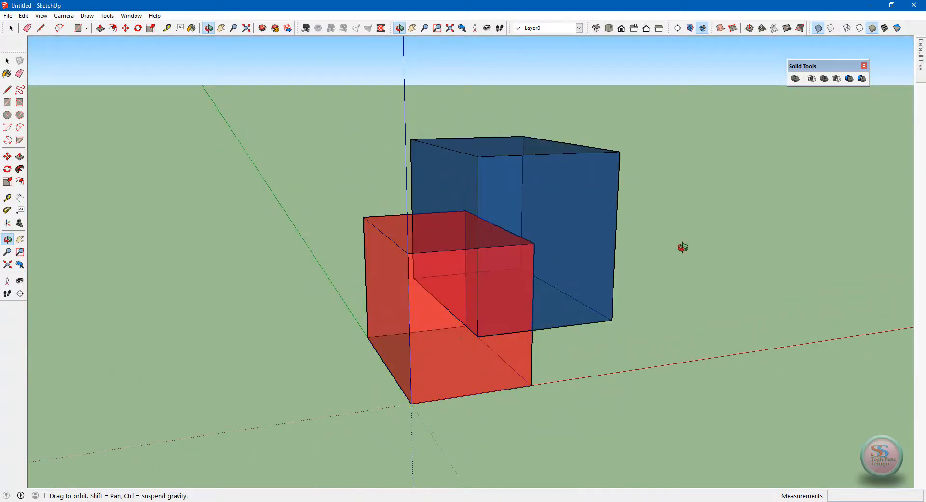
Step: Subtract the blue box from the red box, undo the operation and repeat the same subtraction
{"action": "left_click", "coordinate": [838, 80]}
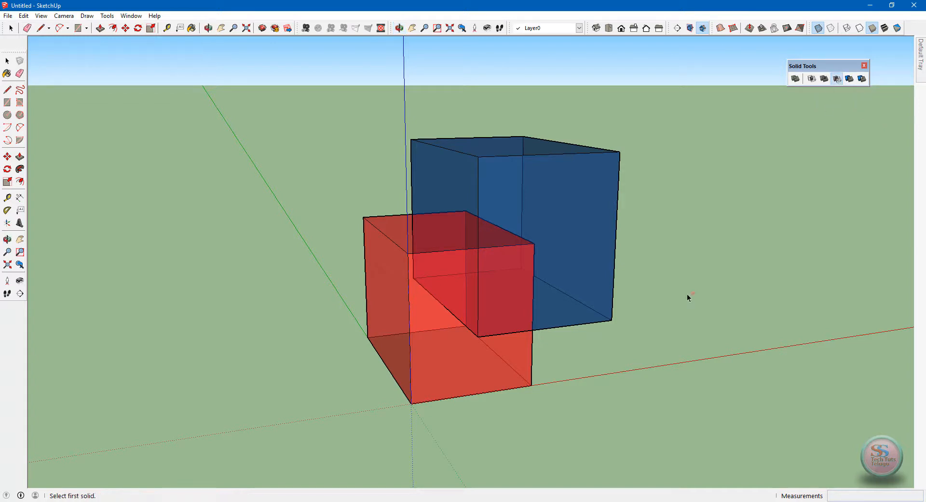
{"action": "left_click", "coordinate": [588, 193]}
{"action": "left_click", "coordinate": [442, 347]}
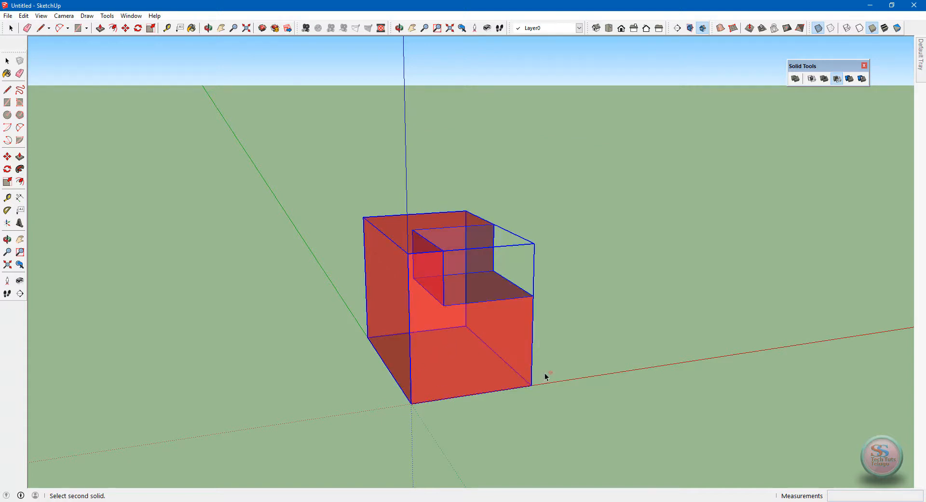
{"action": "key", "text": "ctrl+z"}
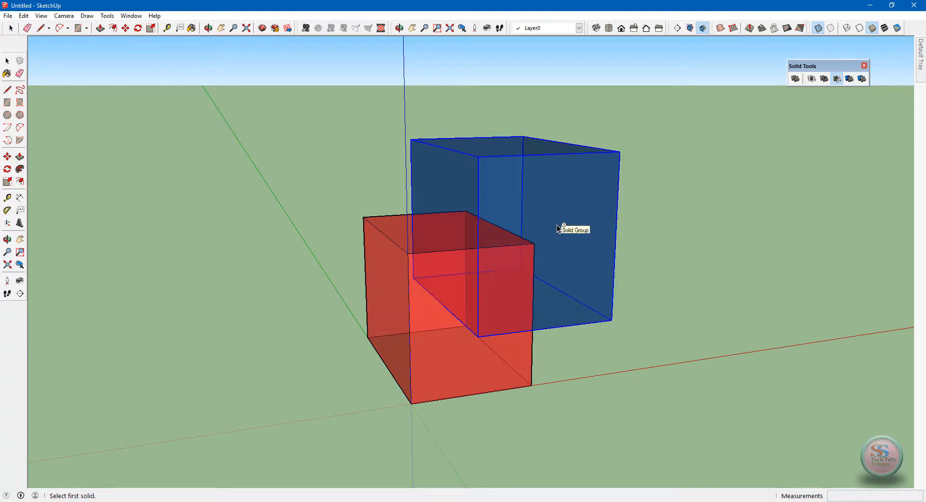
{"action": "left_click", "coordinate": [545, 277]}
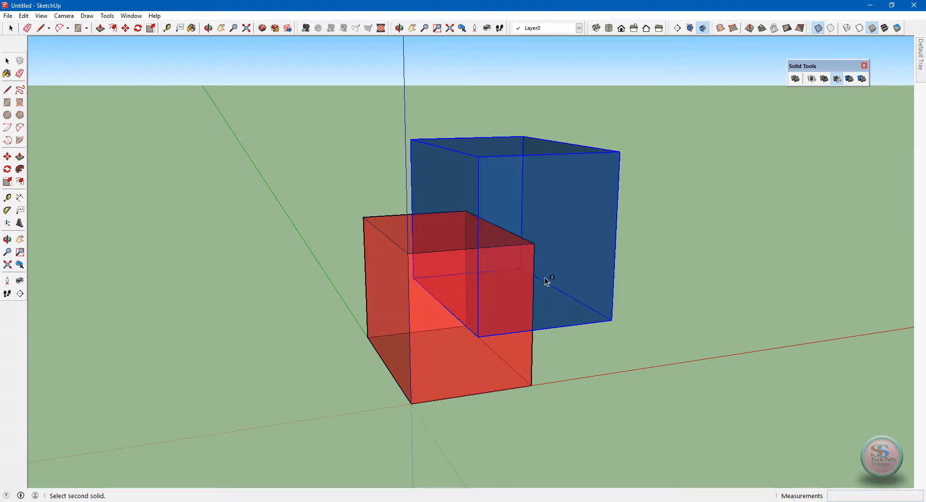
{"action": "left_click", "coordinate": [433, 337]}
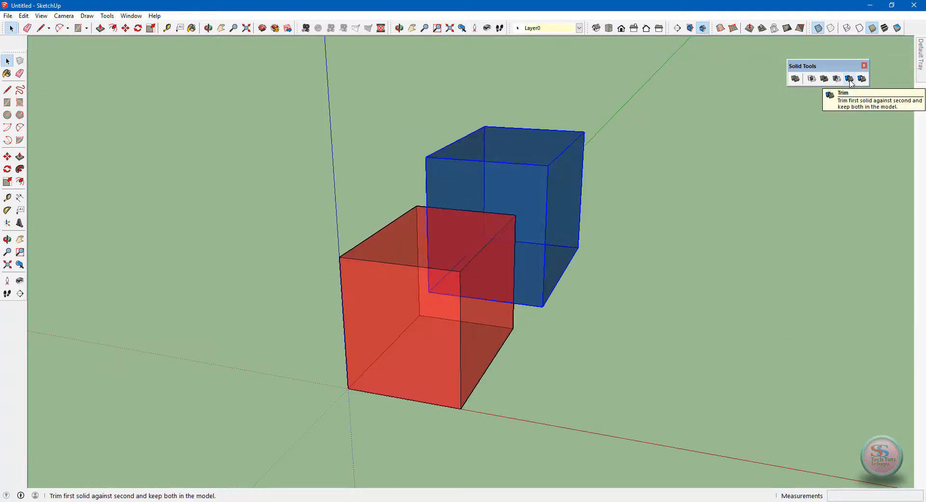
Step: Trim the red box with the blue box, keeping both solids, and inspect the cut from another angle
{"action": "left_click", "coordinate": [849, 80]}
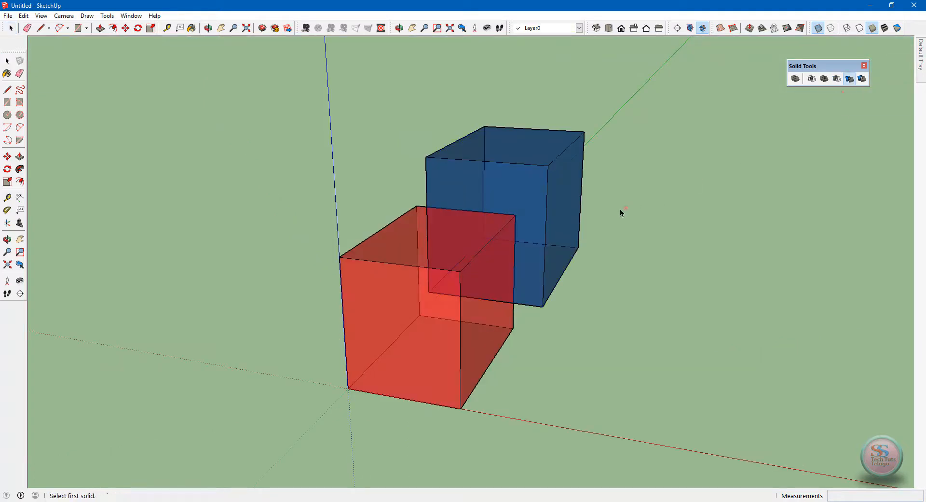
{"action": "left_click", "coordinate": [535, 191]}
{"action": "left_click", "coordinate": [427, 343]}
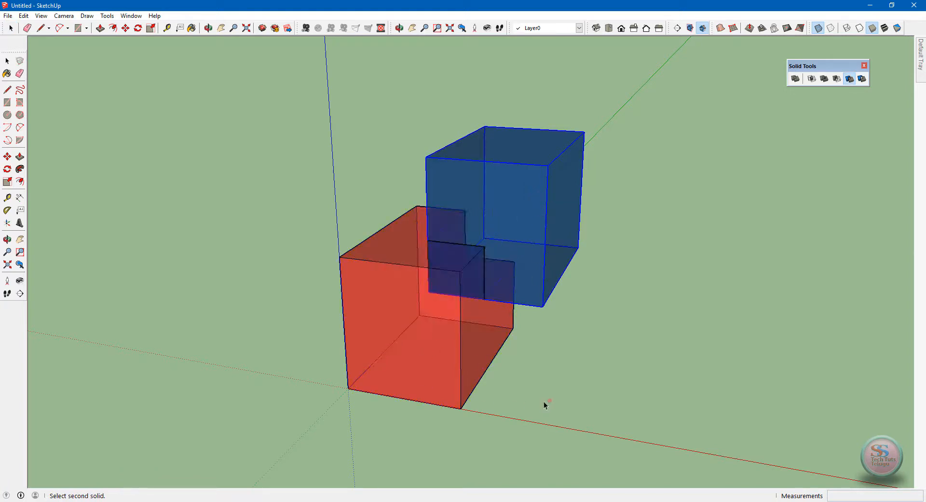
{"action": "key", "text": "o"}
{"action": "left_click_drag", "start_coordinate": [493, 340], "coordinate": [522, 349]}
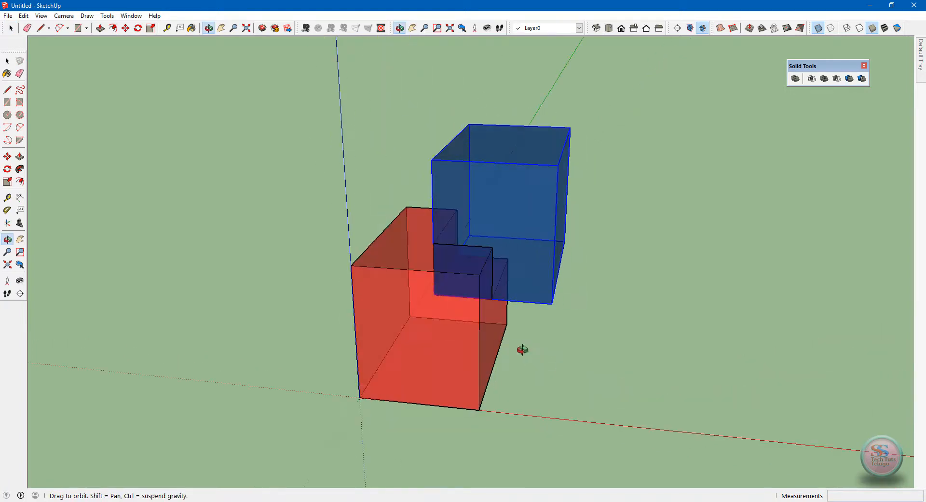
Step: Move the blue box away from the trimmed red box to expose the notch
{"action": "key", "text": "space"}
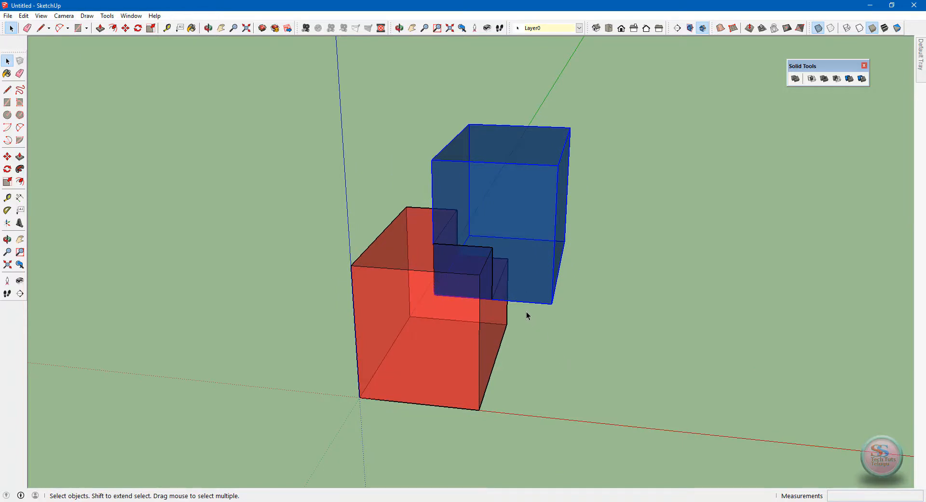
{"action": "left_click", "coordinate": [585, 398]}
{"action": "left_click", "coordinate": [512, 220]}
{"action": "key", "text": "m"}
{"action": "left_click", "coordinate": [509, 216]}
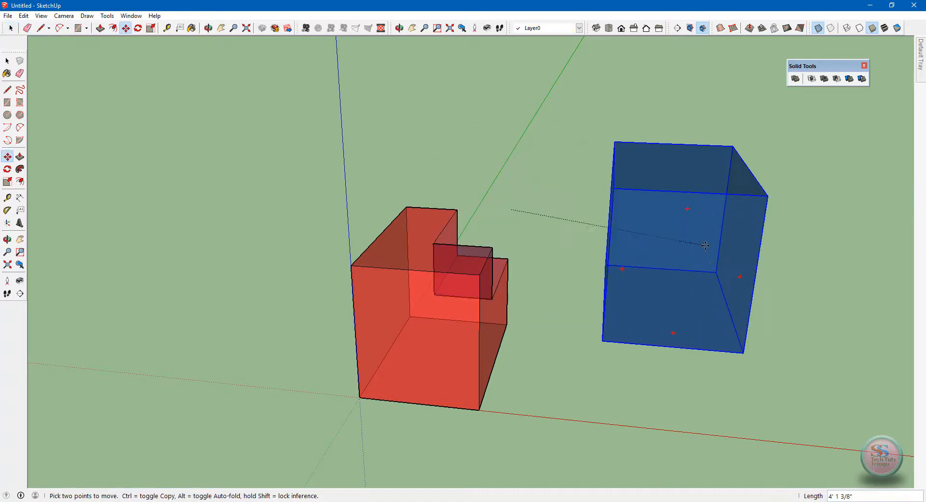
{"action": "left_click", "coordinate": [704, 352]}
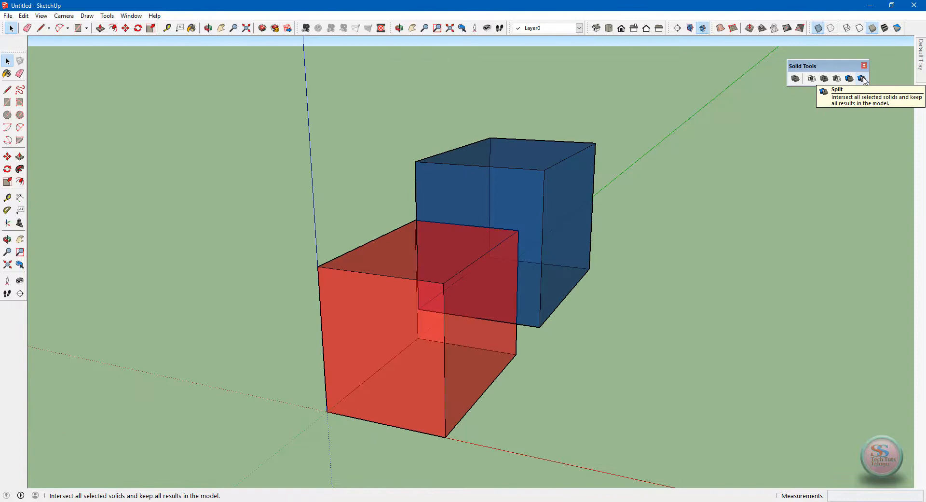
Step: Split the blue and red boxes into separate solids where they overlap, and inspect the pieces from another side
{"action": "left_click", "coordinate": [863, 79]}
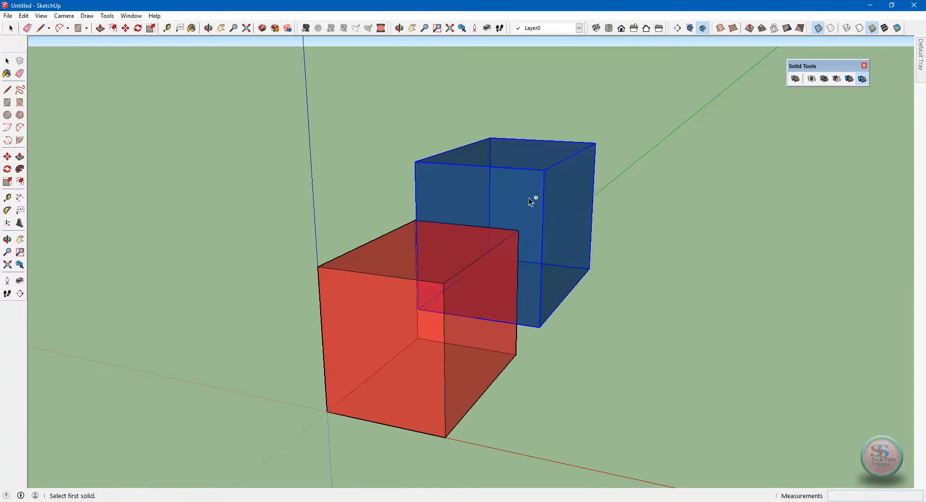
{"action": "left_click", "coordinate": [527, 189]}
{"action": "left_click", "coordinate": [385, 393]}
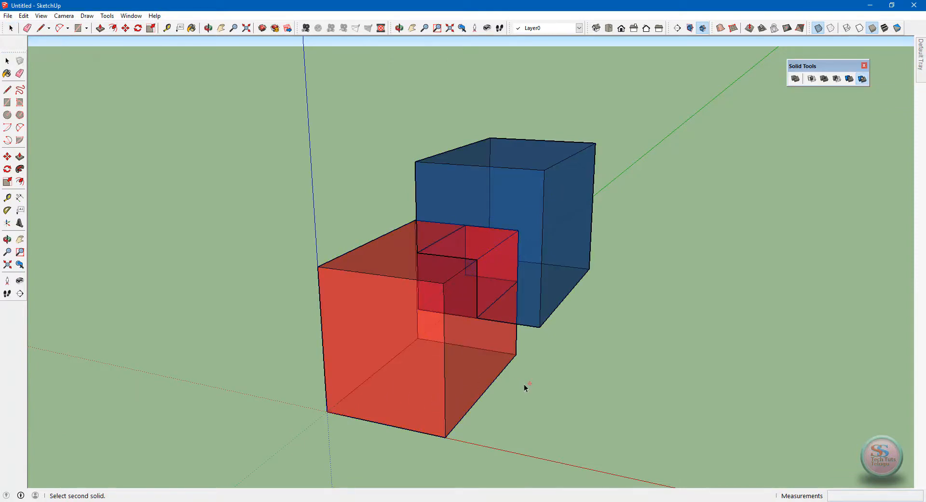
{"action": "key", "text": "o"}
{"action": "left_click_drag", "start_coordinate": [536, 372], "coordinate": [362, 382]}
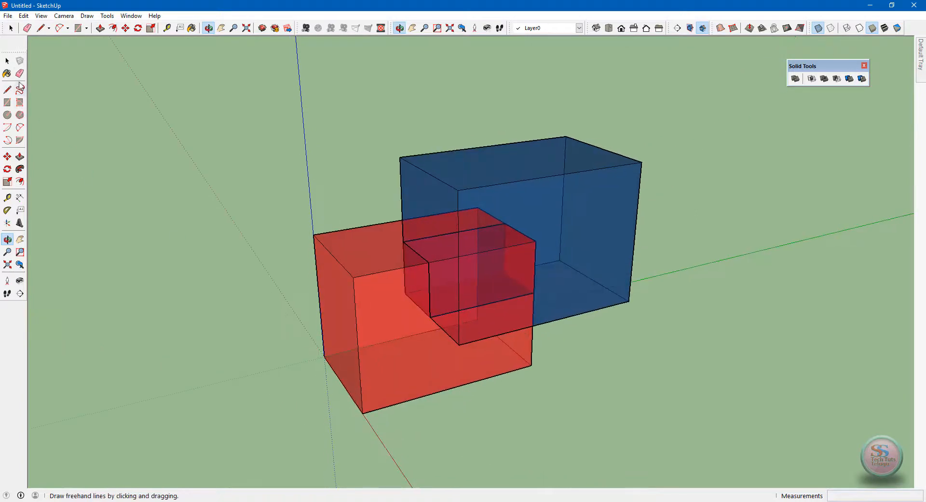
Step: Move the notched blue solid away from the shared overlap piece and the red solid
{"action": "left_click", "coordinate": [7, 61]}
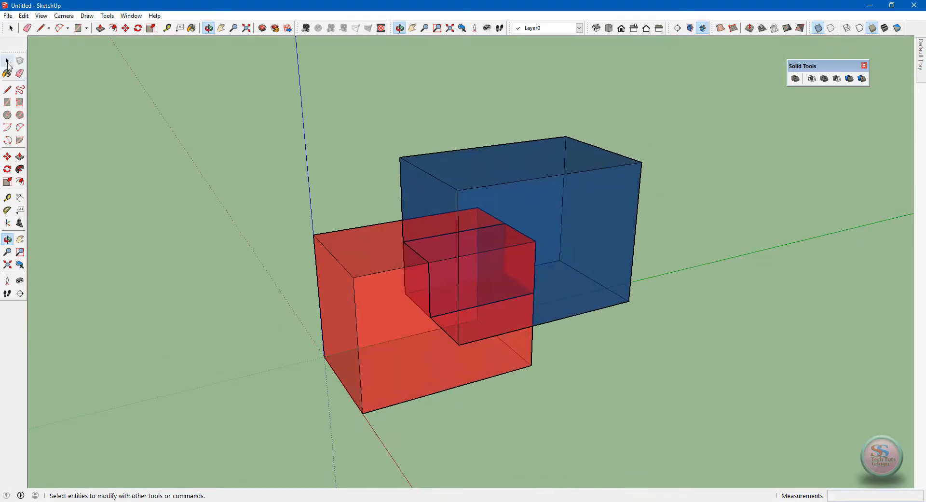
{"action": "left_click", "coordinate": [580, 242]}
{"action": "key", "text": "m"}
{"action": "left_click", "coordinate": [586, 240]}
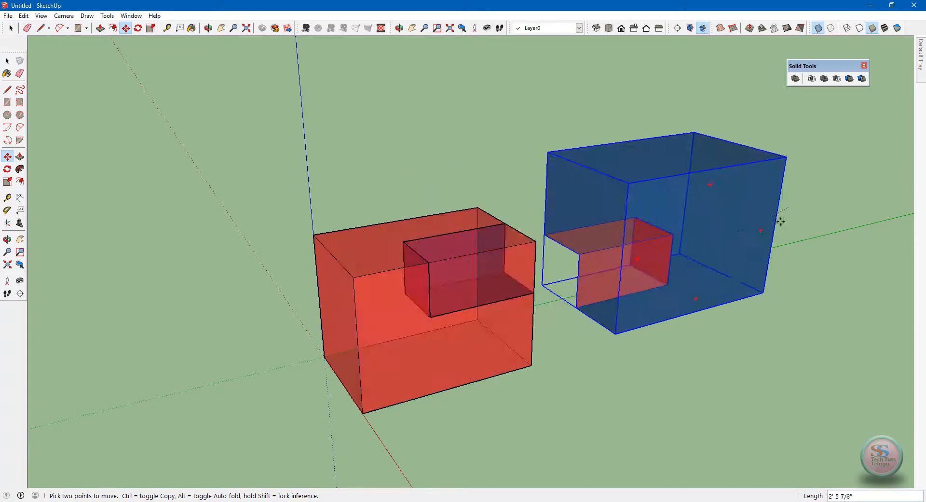
{"action": "left_click", "coordinate": [820, 215]}
Step: Move the notched red solid away from the small overlap piece, deselect it and inspect the three separated solids
{"action": "key", "text": "space"}
{"action": "key", "text": "m"}
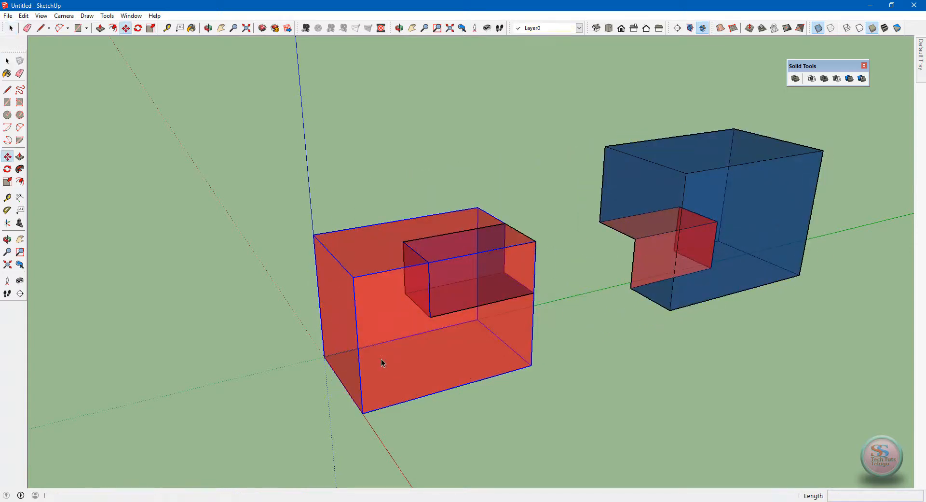
{"action": "left_click", "coordinate": [380, 362]}
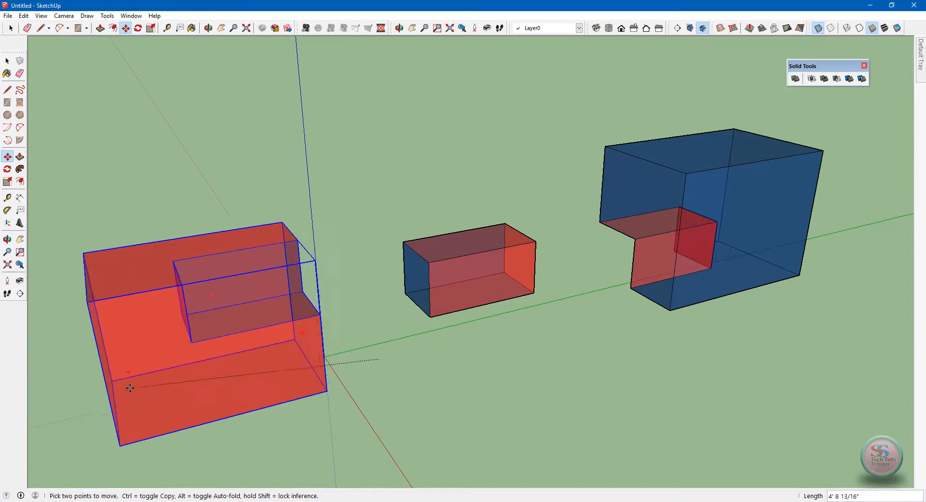
{"action": "left_click", "coordinate": [257, 444]}
{"action": "left_click", "coordinate": [7, 60]}
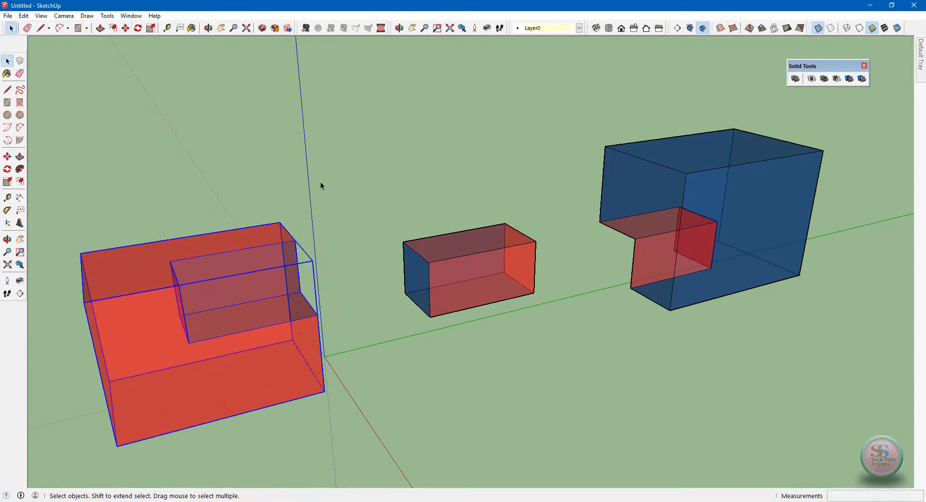
{"action": "left_click", "coordinate": [496, 376]}
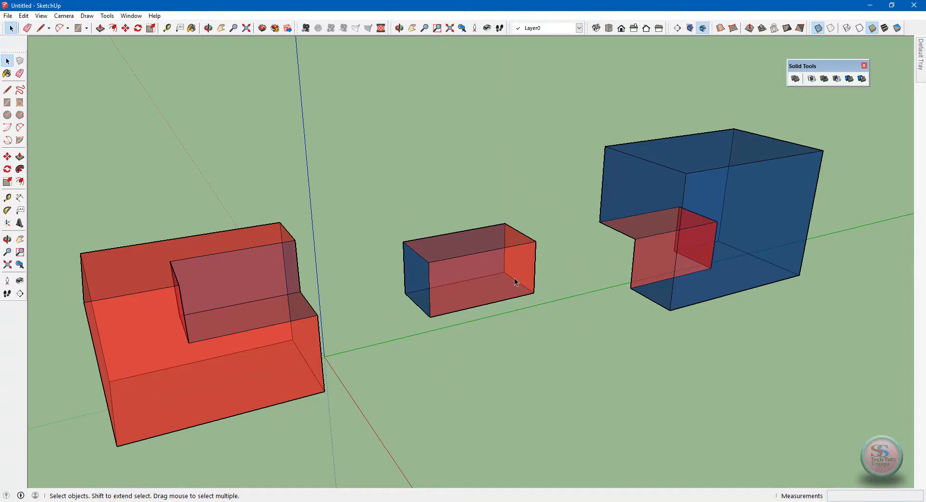
{"action": "key", "text": "o"}
{"action": "left_click_drag", "start_coordinate": [531, 387], "coordinate": [570, 297]}
{"action": "key", "text": "h"}
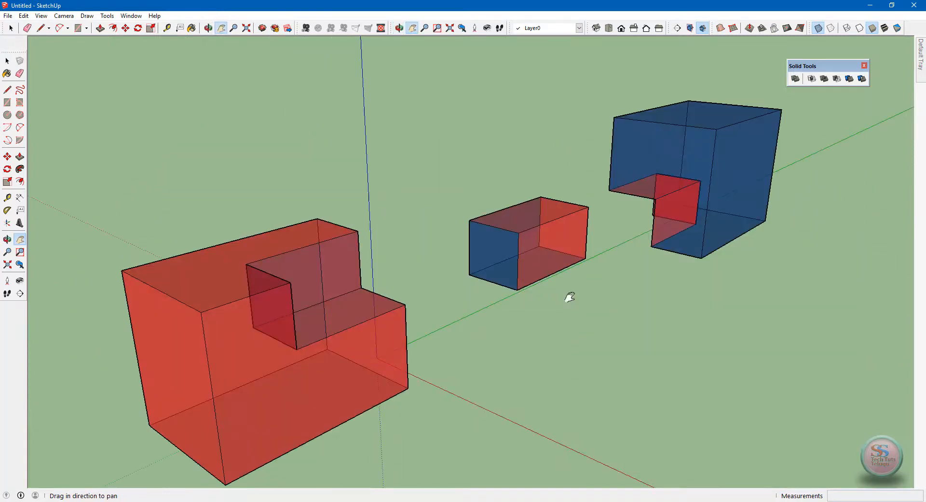